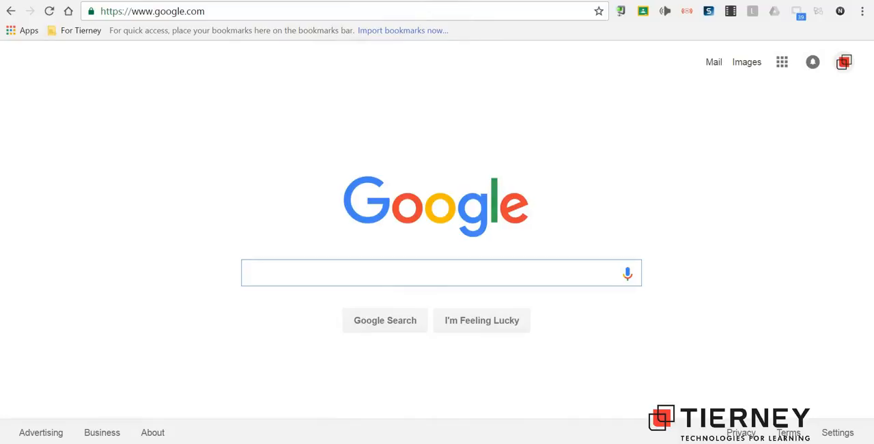
- Go to mymaps.google.com and create a new map
{"action": "left_click", "coordinate": [205, 11]}
{"action": "type", "text": "mymaps.google.com"}
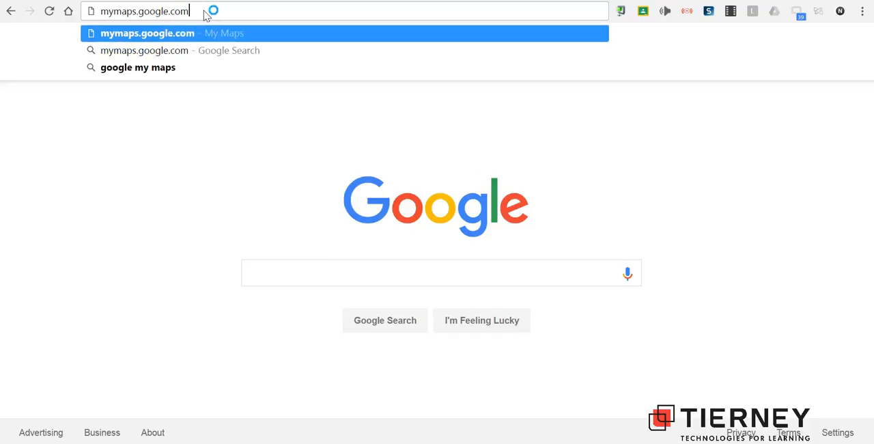
{"action": "key", "text": "Return"}
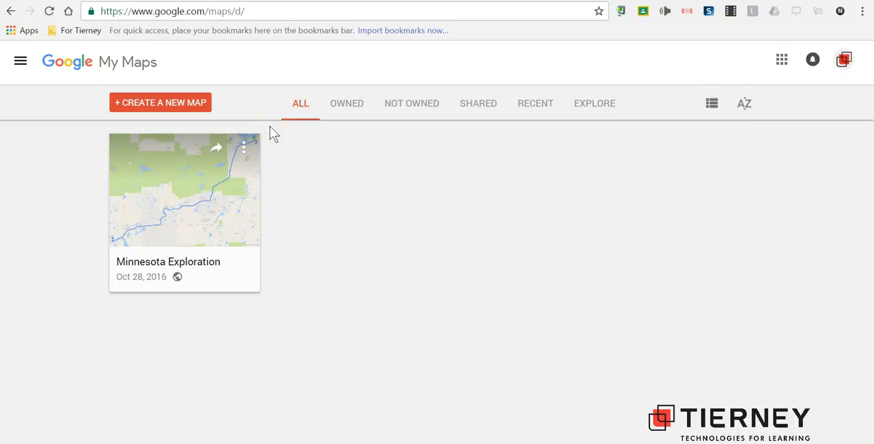
{"action": "left_click", "coordinate": [156, 107]}
{"action": "left_click", "coordinate": [156, 110]}
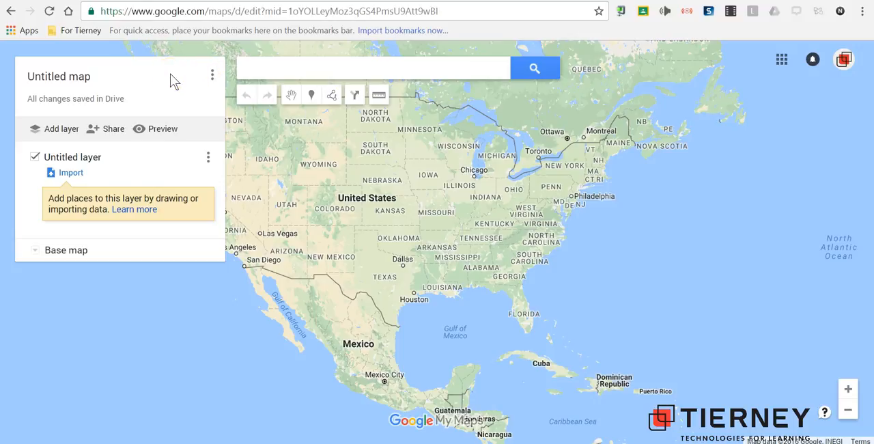
- Title the map "Minnesota Rocks" with the description "An investigation of Minnesota Rocks" and save
{"action": "left_click", "coordinate": [88, 80]}
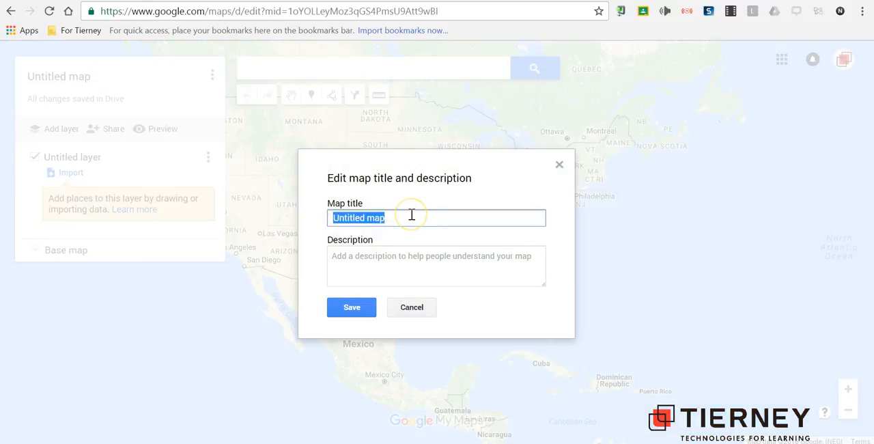
{"action": "type", "text": "Minnesota"}
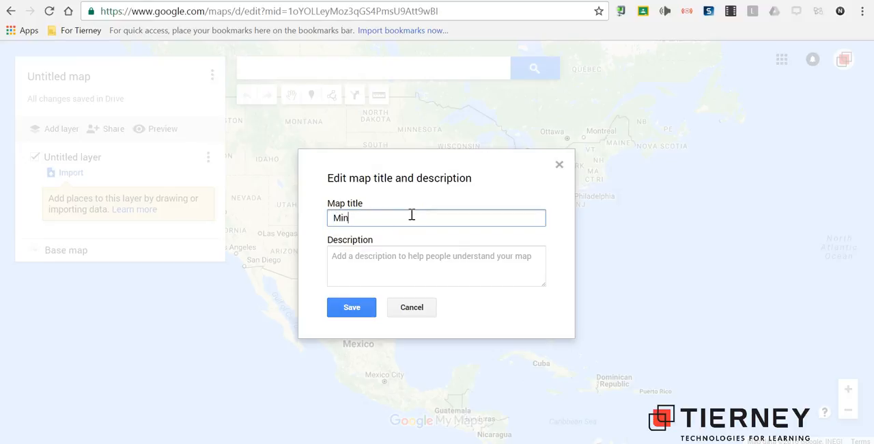
{"action": "type", "text": " Rocks"}
{"action": "left_click", "coordinate": [421, 250]}
{"action": "left_click", "coordinate": [424, 260]}
{"action": "type", "text": "An investigation of Minnesota Rocks"}
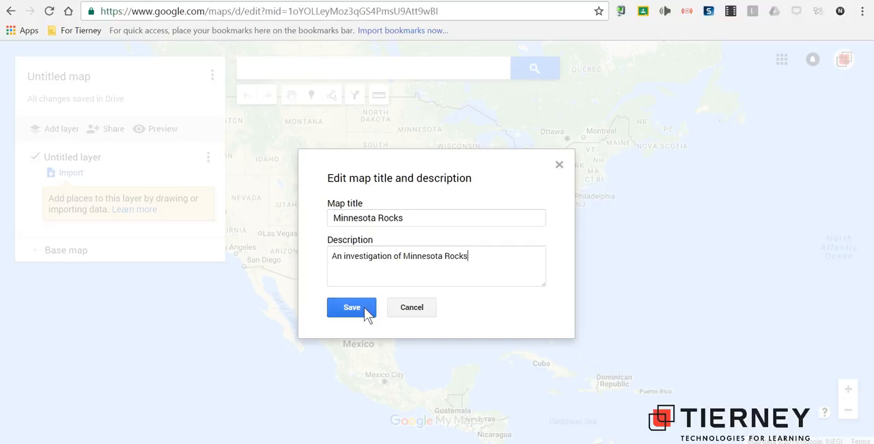
{"action": "left_click", "coordinate": [351, 307]}
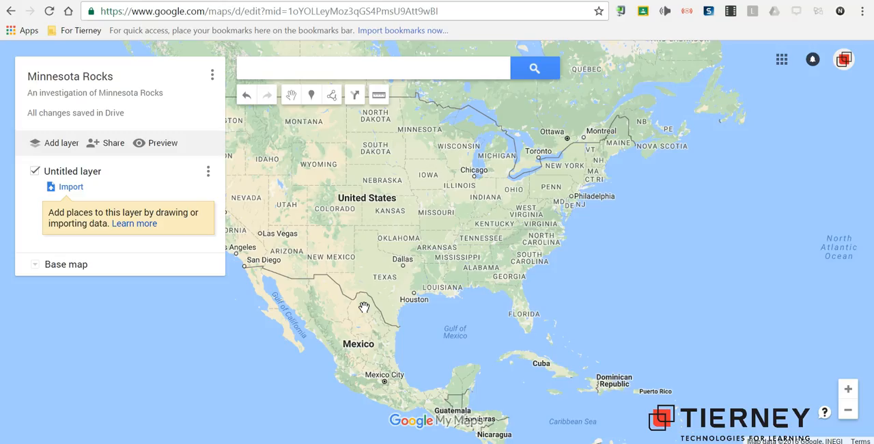
- Search for "hill annex mine state park" and add the found place to the map's untitled layer
{"action": "left_click", "coordinate": [349, 67]}
{"action": "type", "text": "hill "}
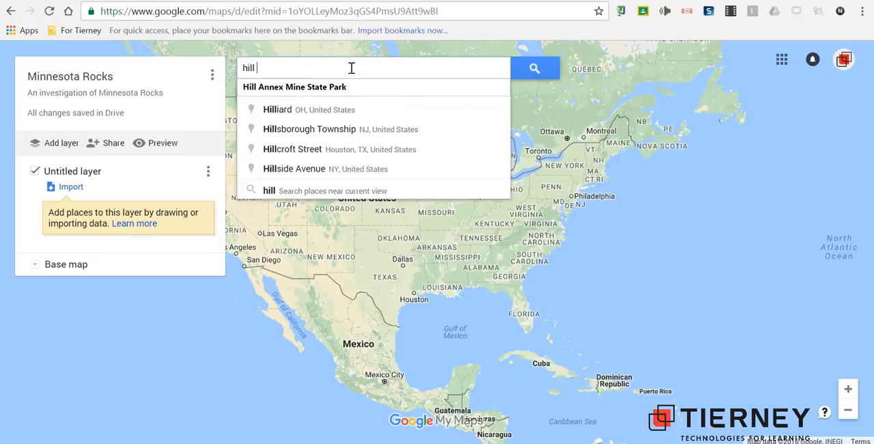
{"action": "type", "text": "annex min"}
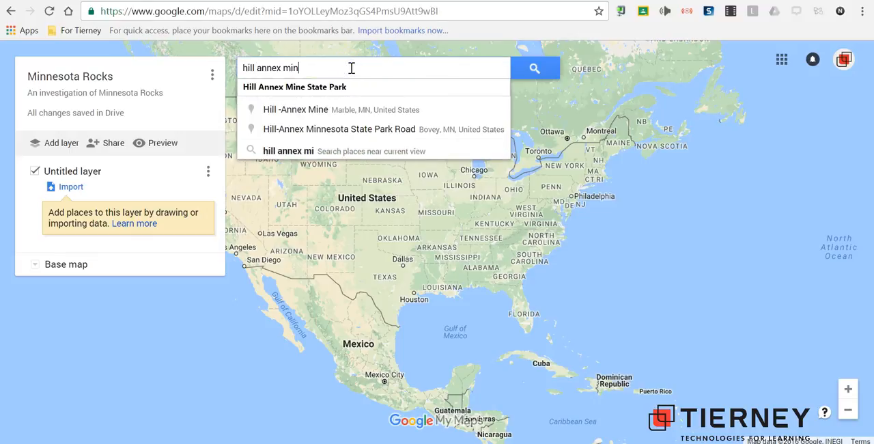
{"action": "type", "text": "e state park"}
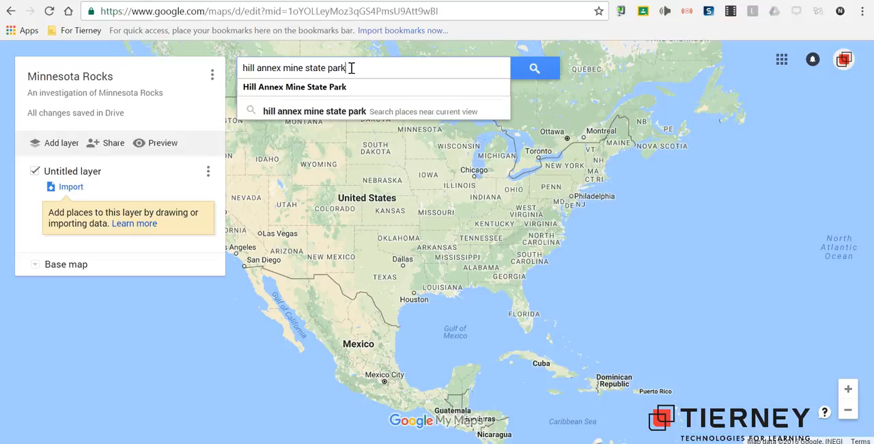
{"action": "key", "text": "Return"}
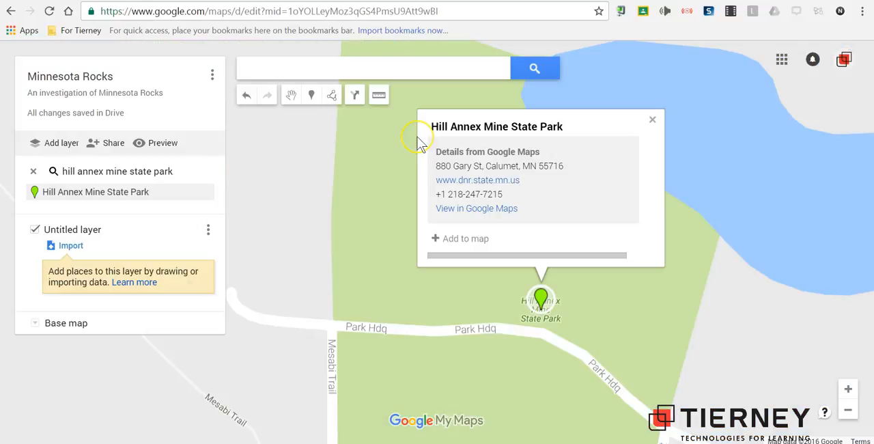
{"action": "left_click", "coordinate": [467, 240]}
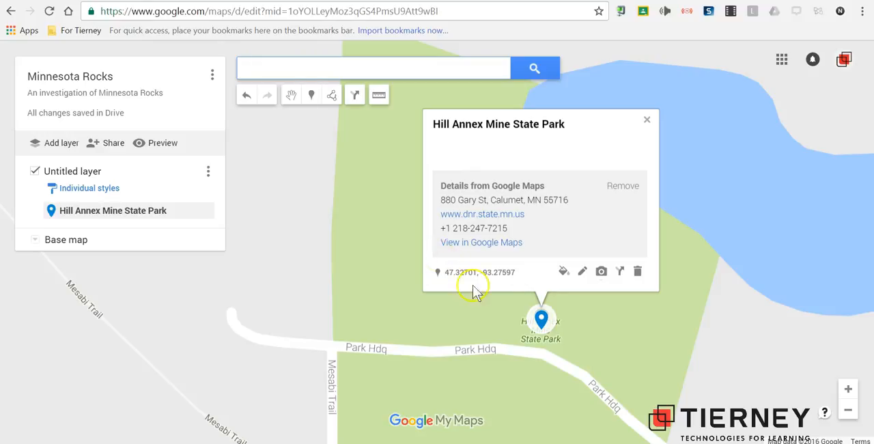
- Rename the placemark "Hill Annex Mine State Park - Iron Ore", describe it as "Information about iron ore" and save
{"action": "left_click", "coordinate": [583, 275]}
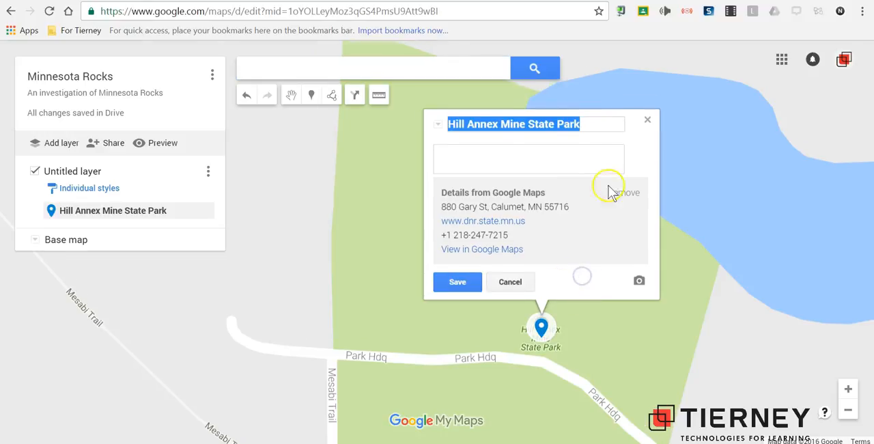
{"action": "left_click", "coordinate": [613, 128]}
{"action": "type", "text": "- Ir"}
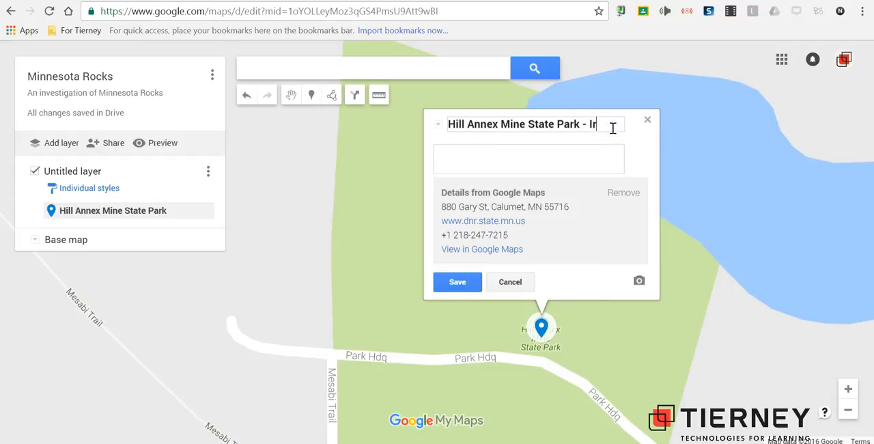
{"action": "type", "text": "on Ore"}
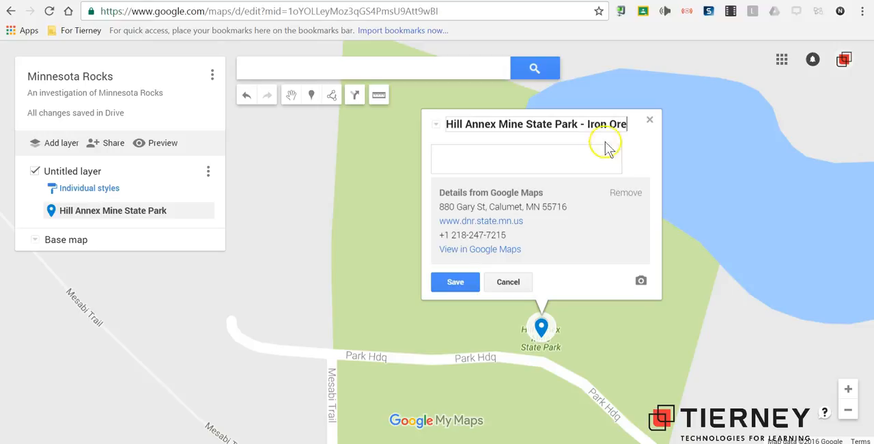
{"action": "left_click", "coordinate": [601, 151]}
{"action": "type", "text": "Information about iron ore"}
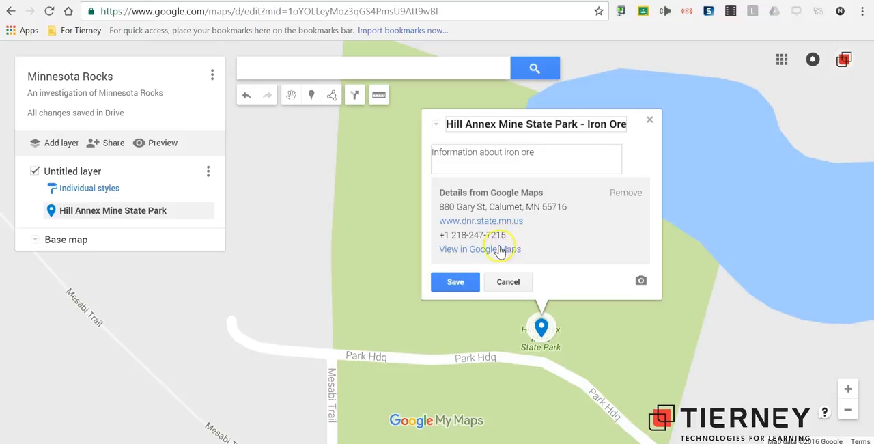
{"action": "left_click", "coordinate": [452, 282]}
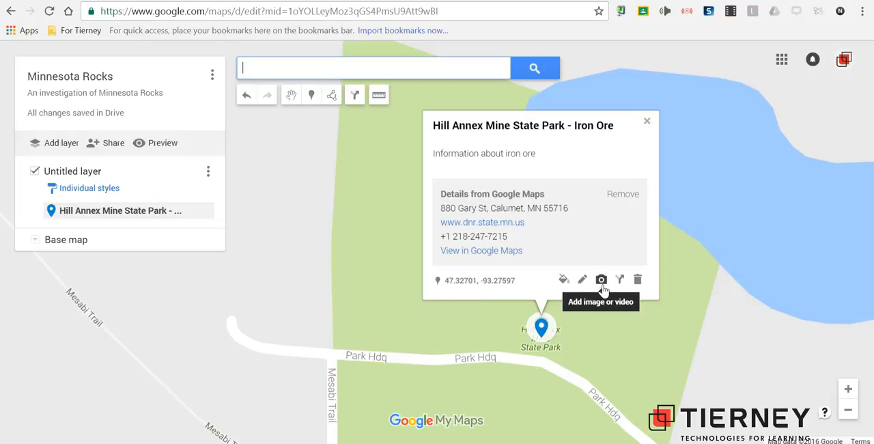
- Start adding an image to the Hill Annex placemark and look up "iron ore" with Google Image Search
{"action": "left_click", "coordinate": [601, 281]}
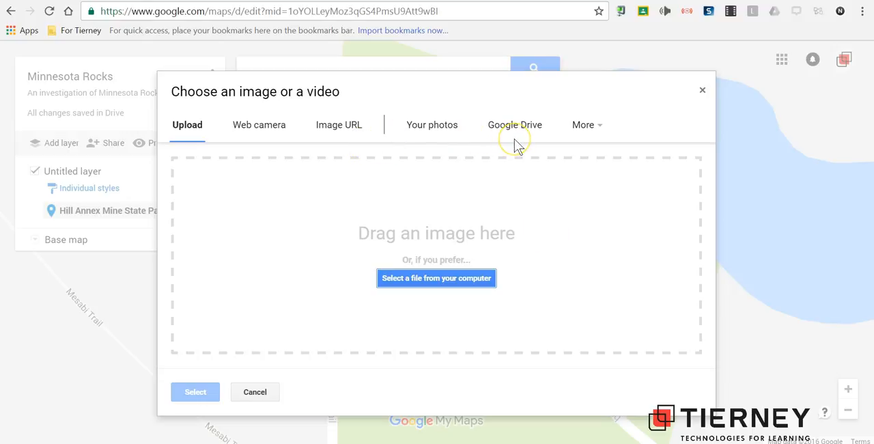
{"action": "left_click", "coordinate": [581, 128]}
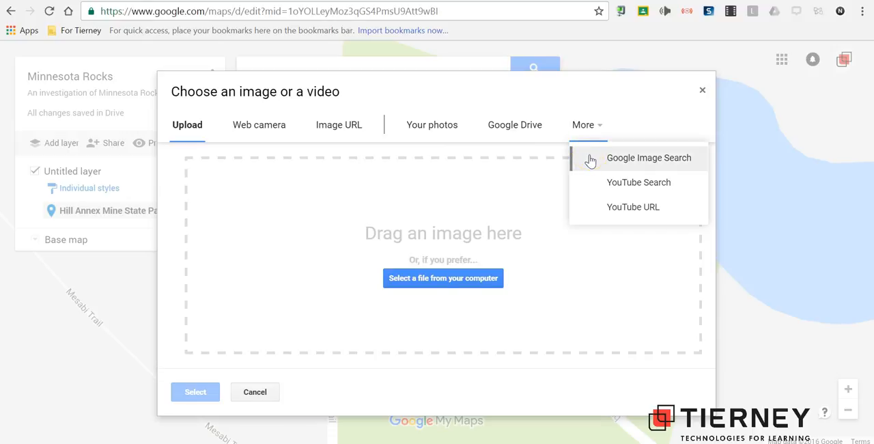
{"action": "left_click", "coordinate": [590, 158]}
{"action": "left_click", "coordinate": [423, 168]}
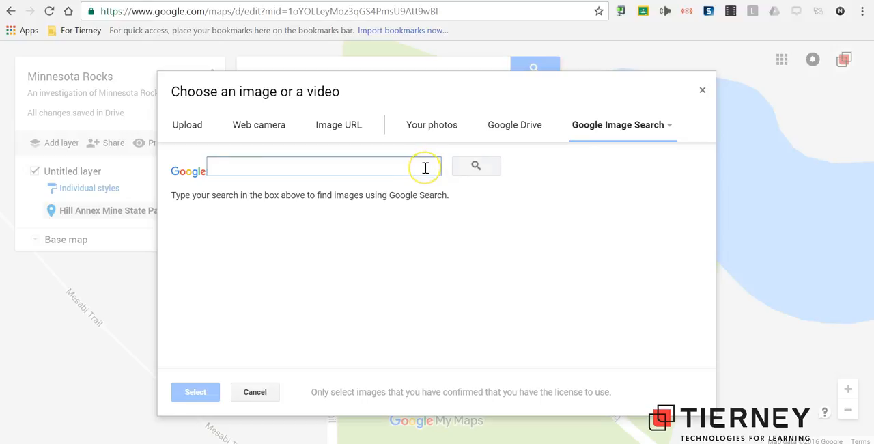
{"action": "type", "text": "iron ore"}
{"action": "key", "text": "Return"}
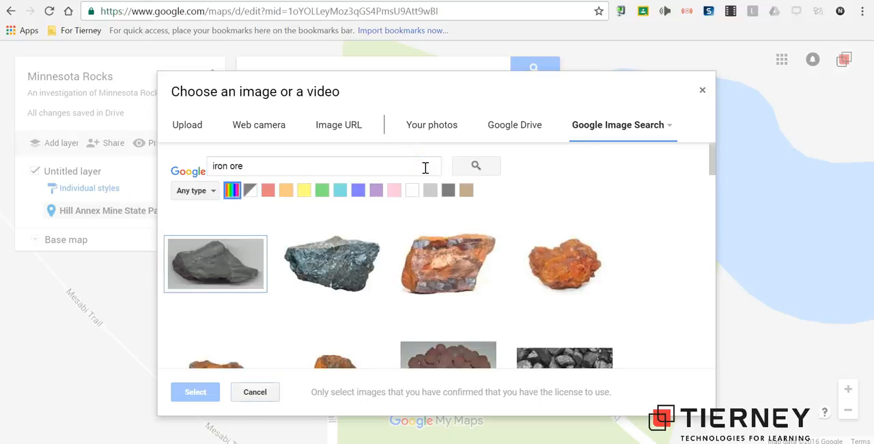
- Attach the first image result, the grey rock from Wikipedia, to the Hill Annex placemark, save it and close its details
{"action": "left_click", "coordinate": [229, 263]}
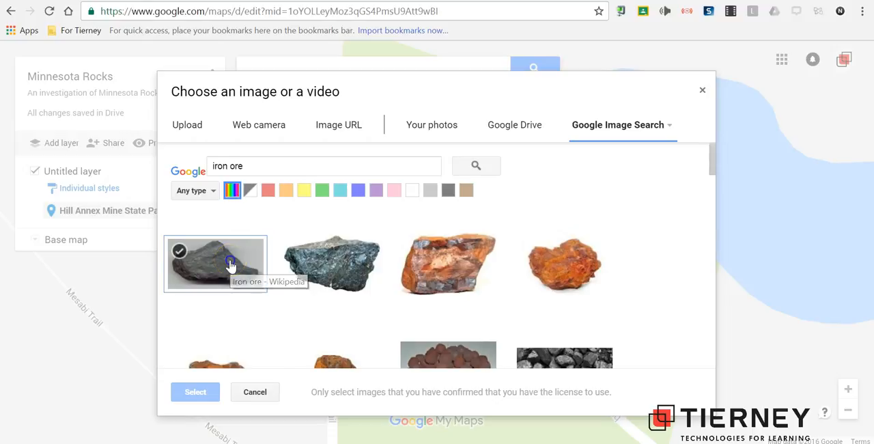
{"action": "left_click", "coordinate": [231, 265]}
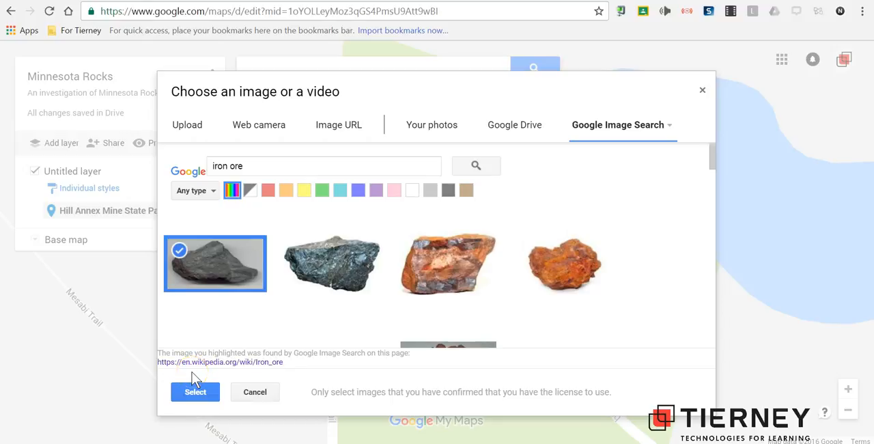
{"action": "left_click", "coordinate": [196, 392]}
{"action": "left_click", "coordinate": [201, 394]}
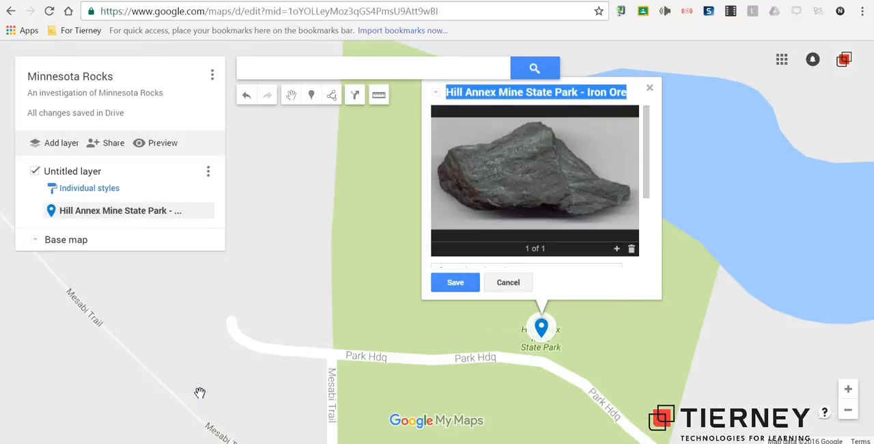
{"action": "left_click_drag", "start_coordinate": [644, 189], "coordinate": [649, 254]}
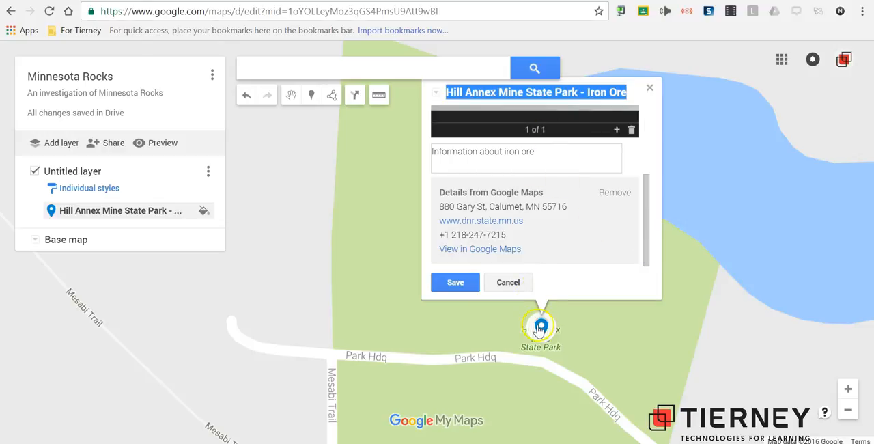
{"action": "left_click", "coordinate": [465, 283]}
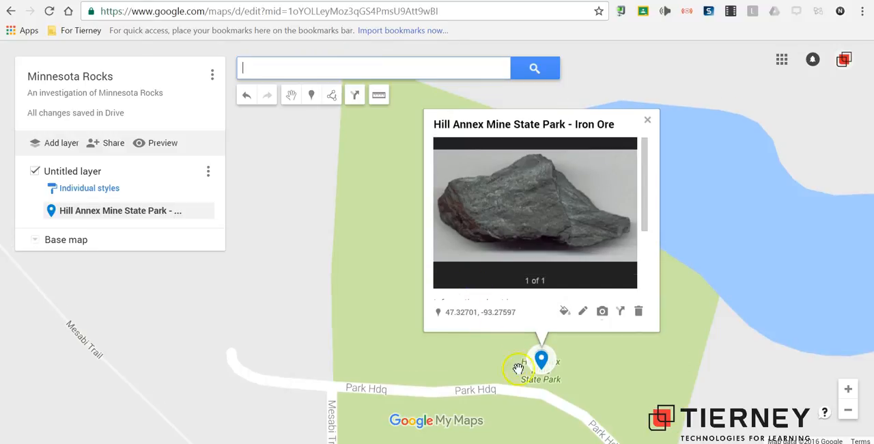
{"action": "left_click", "coordinate": [620, 343]}
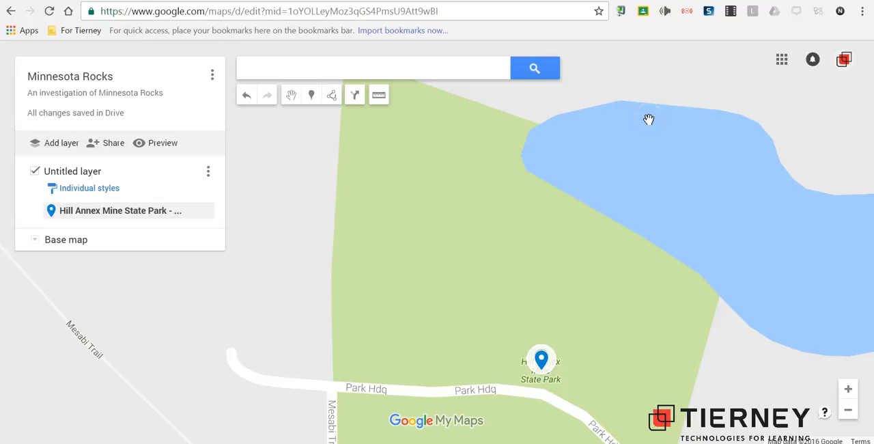
- Search for "Lake Vermillion", choose the suggested Lake Vermilion-Soudan Underground Mine State Park and add it to the map
{"action": "left_click", "coordinate": [441, 66]}
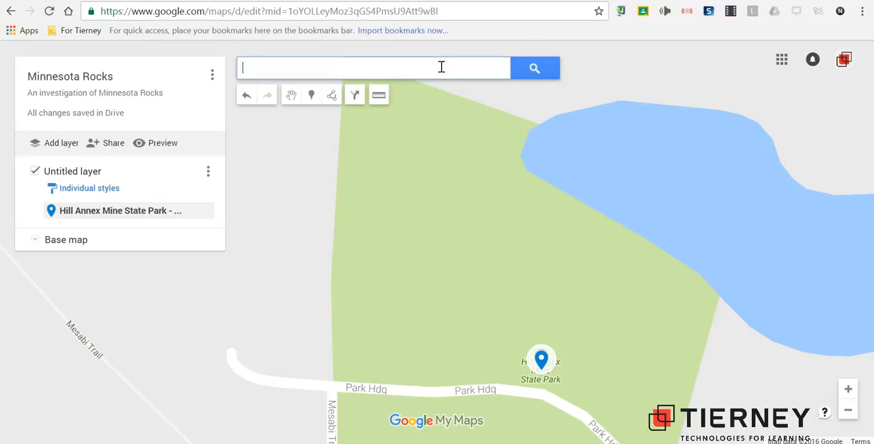
{"action": "type", "text": "la"}
{"action": "key", "text": "BackSpace"}
{"action": "key", "text": "BackSpace"}
{"action": "type", "text": "Lake Vermillion"}
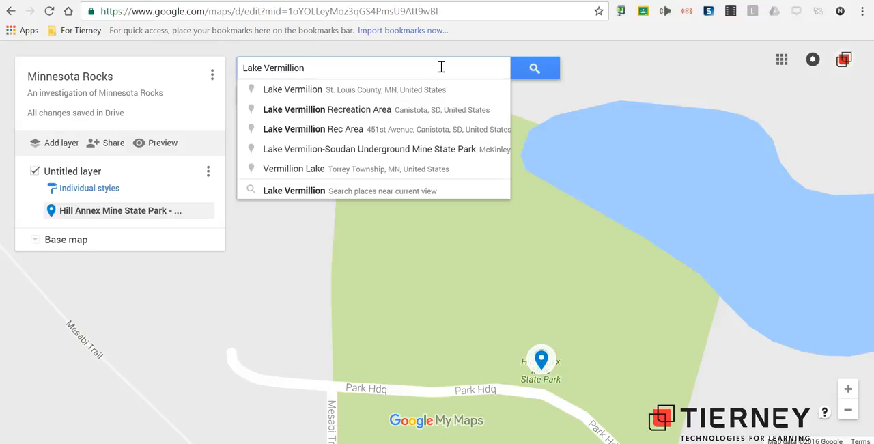
{"action": "left_click", "coordinate": [452, 151]}
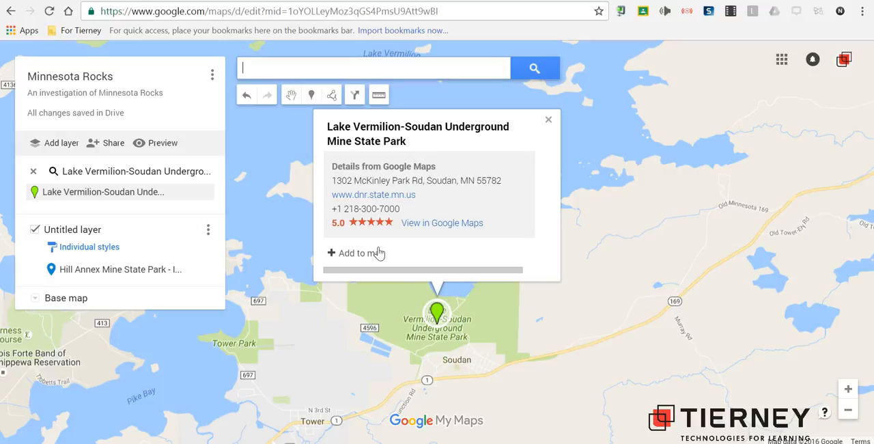
{"action": "left_click", "coordinate": [379, 253]}
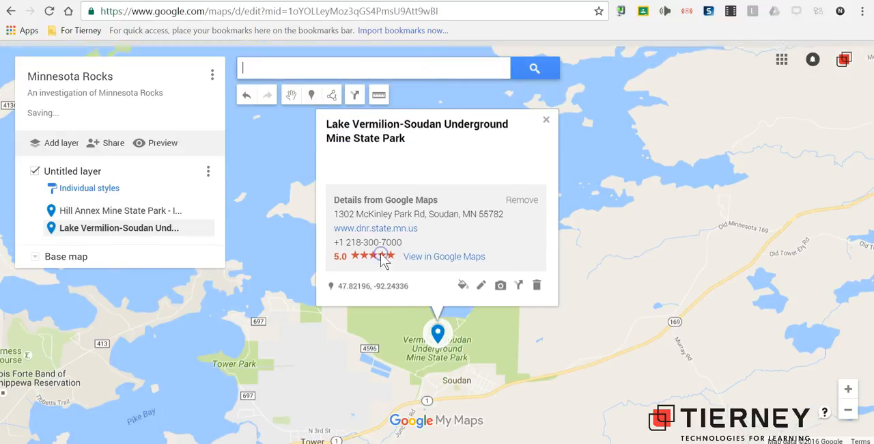
- Append "- Ely Greenstone" to the Lake Vermilion-Soudan placemark's title, describe it as "Information about Ely Greenstone" and save
{"action": "left_click", "coordinate": [482, 285]}
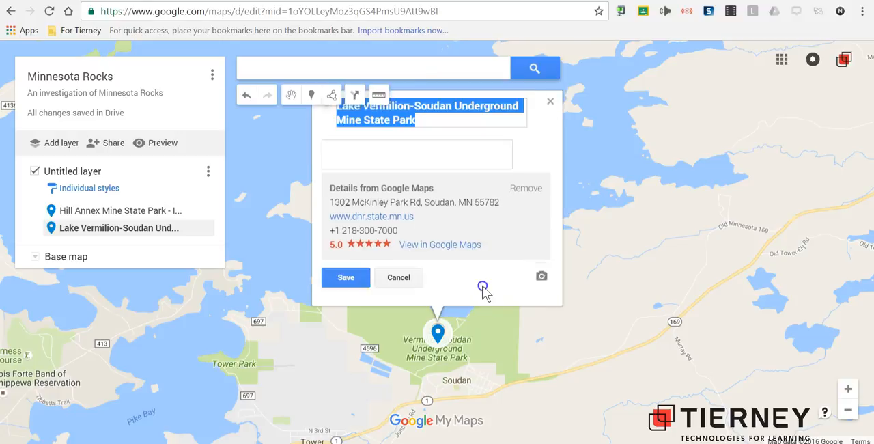
{"action": "left_click", "coordinate": [456, 136]}
{"action": "type", "text": "- Ely Gre"}
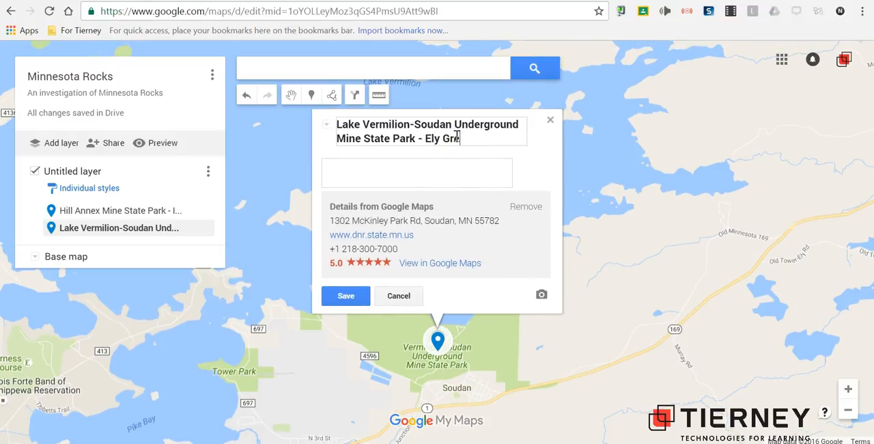
{"action": "type", "text": "enstone"}
{"action": "left_click", "coordinate": [461, 165]}
{"action": "type", "text": "Infor"}
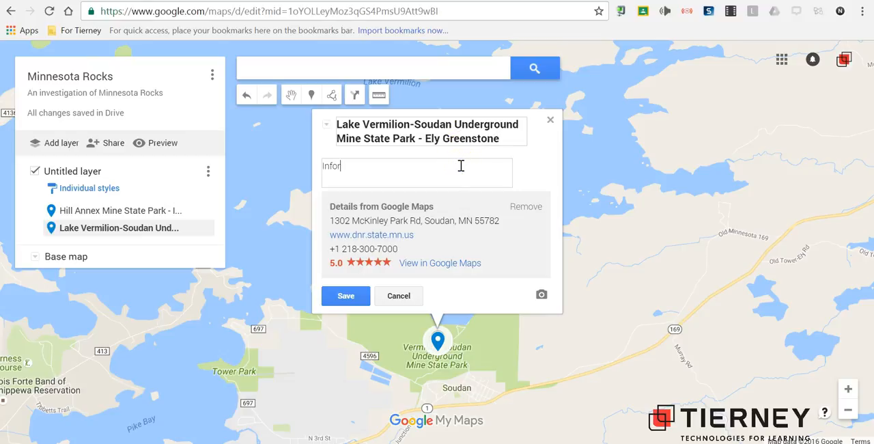
{"action": "type", "text": "mation about Ely Greenstone"}
{"action": "left_click", "coordinate": [347, 297]}
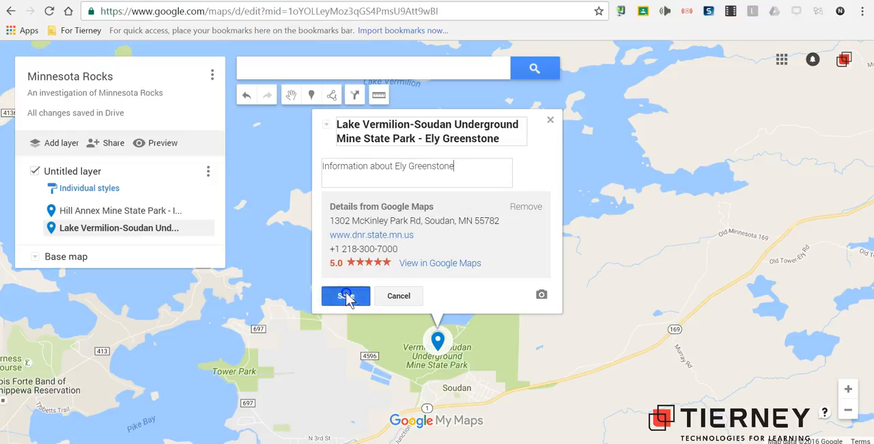
- Start adding an image to the Lake Vermilion-Soudan placemark and look up "ely greenstone" with Google Image Search
{"action": "left_click", "coordinate": [481, 300]}
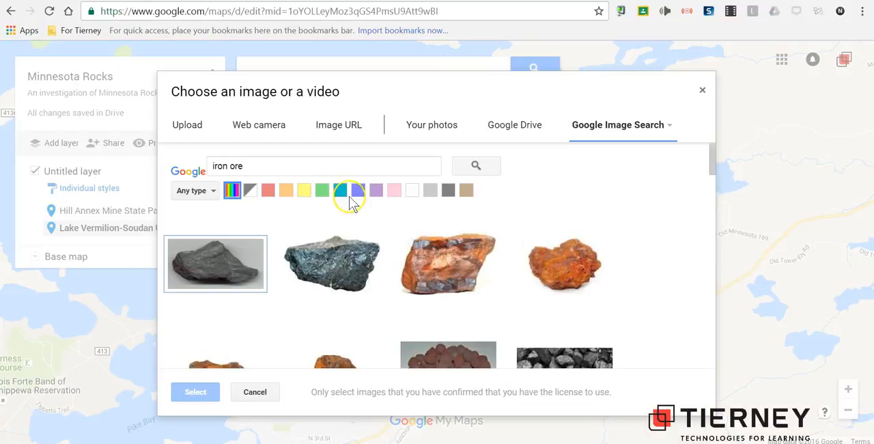
{"action": "left_click", "coordinate": [334, 165]}
{"action": "triple_click", "coordinate": [334, 165]}
{"action": "type", "text": "ely"}
{"action": "type", "text": "greenstone"}
{"action": "key", "text": "Return"}
- Attach the second image result, the grey rock from hutchk12.org, to the Lake Vermilion-Soudan placemark, save it and close its details
{"action": "left_click", "coordinate": [331, 263]}
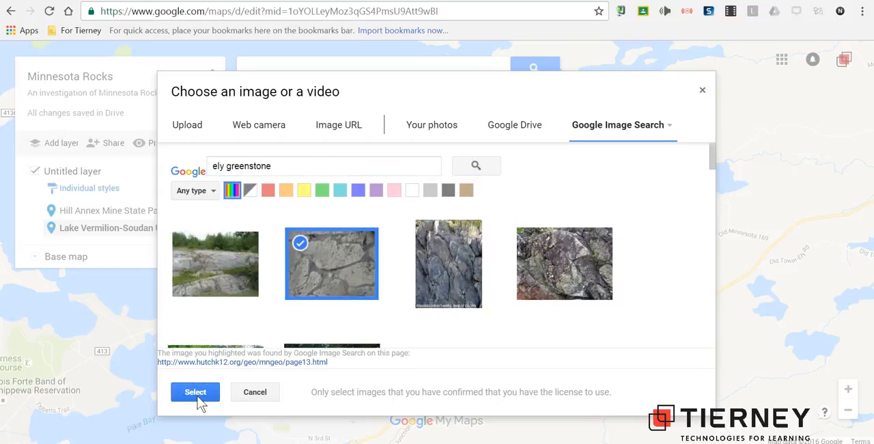
{"action": "left_click", "coordinate": [196, 394]}
{"action": "left_click", "coordinate": [333, 305]}
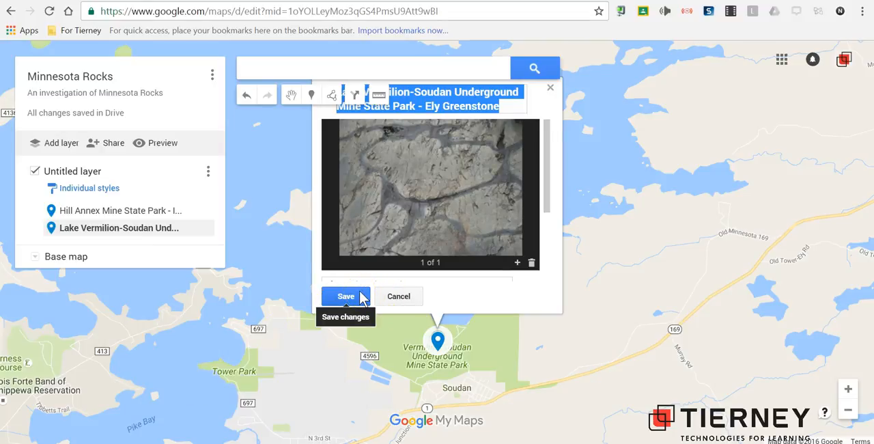
{"action": "left_click", "coordinate": [345, 296]}
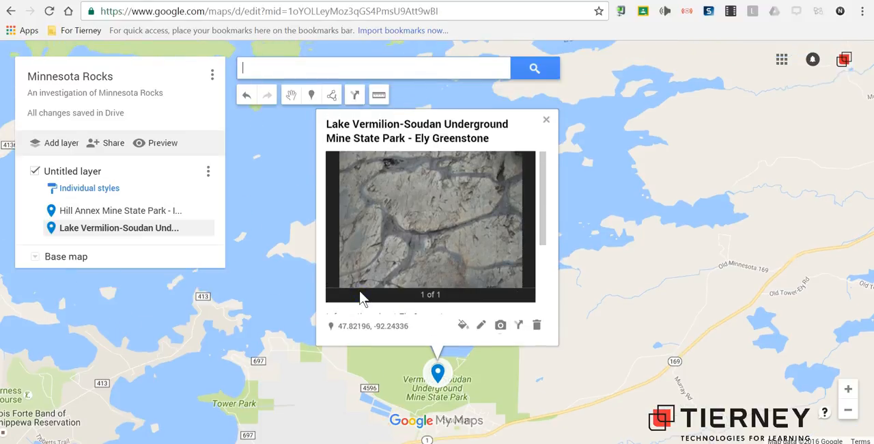
{"action": "left_click", "coordinate": [546, 121]}
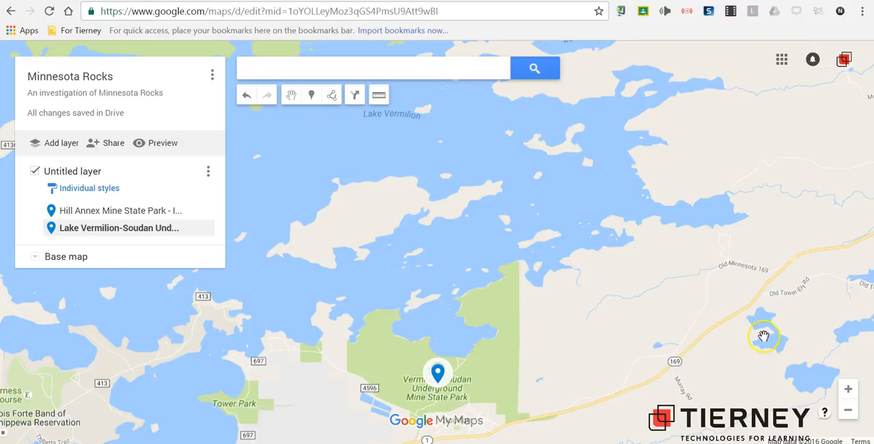
- Add a driving route traced from the Hill Annex placemark toward the Lake Vermilion-Soudan placemark by Soudan
{"action": "left_click", "coordinate": [634, 186]}
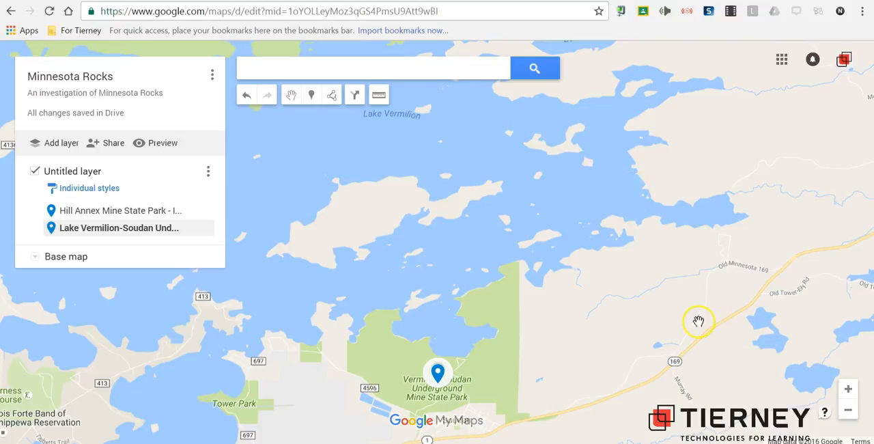
{"action": "left_click", "coordinate": [848, 410]}
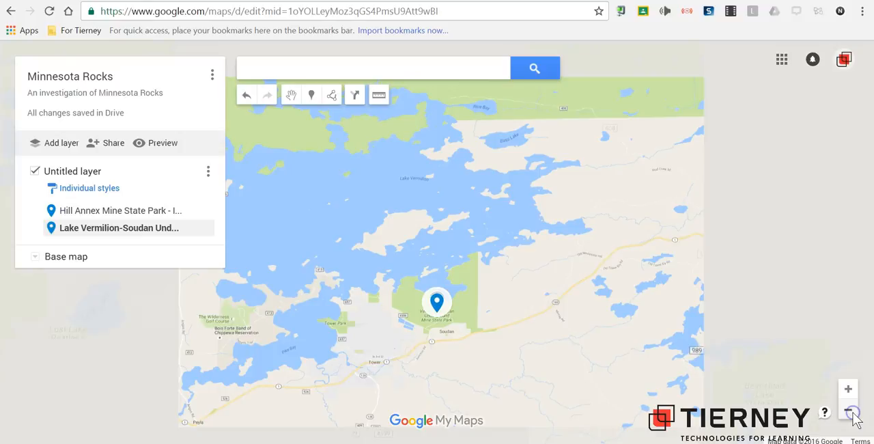
{"action": "left_click", "coordinate": [848, 409]}
{"action": "left_click", "coordinate": [848, 409]}
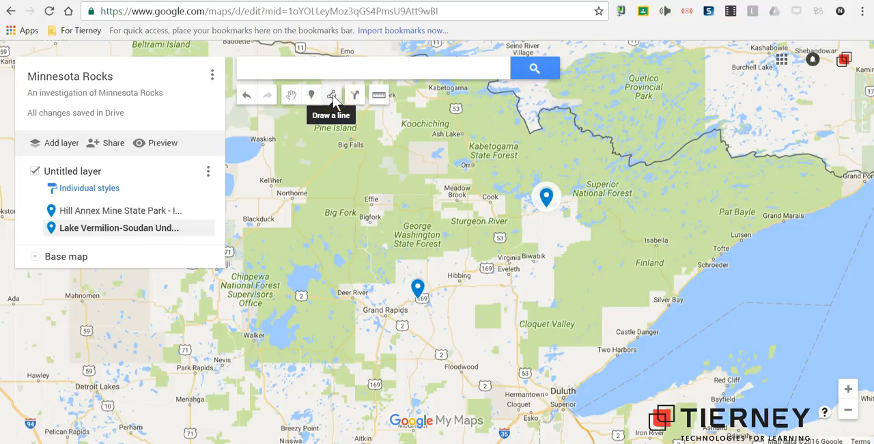
{"action": "left_click", "coordinate": [333, 97]}
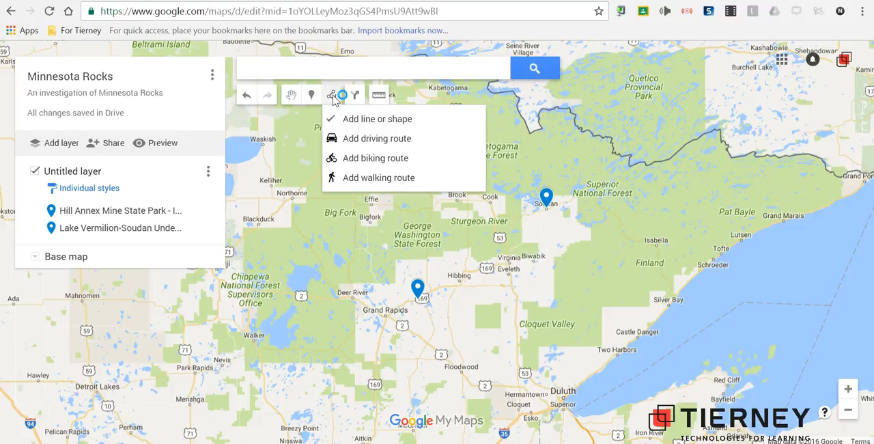
{"action": "left_click", "coordinate": [348, 140]}
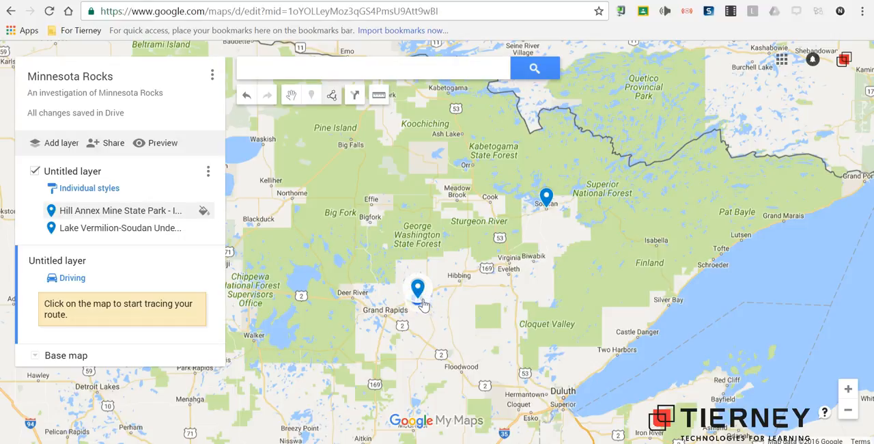
{"action": "left_click", "coordinate": [424, 305]}
{"action": "left_click", "coordinate": [443, 308]}
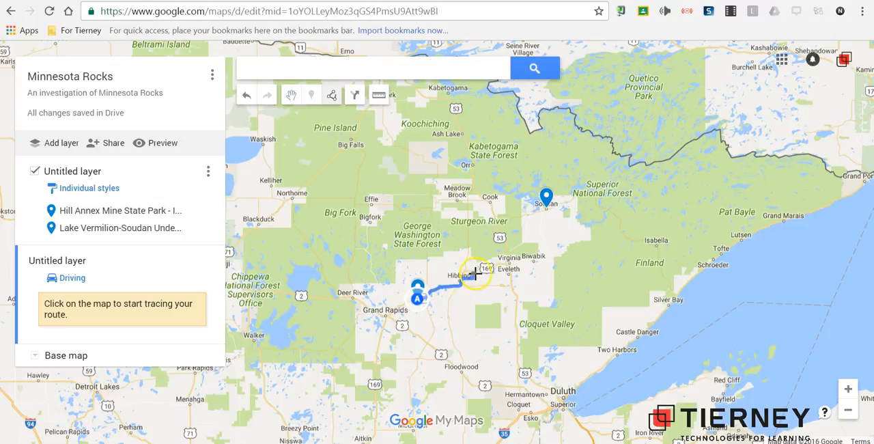
{"action": "left_click", "coordinate": [505, 246]}
{"action": "left_click", "coordinate": [545, 205]}
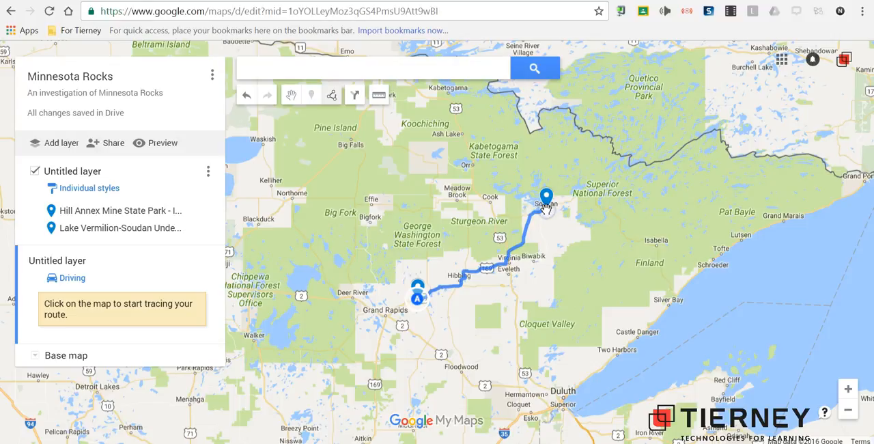
{"action": "left_click", "coordinate": [547, 222]}
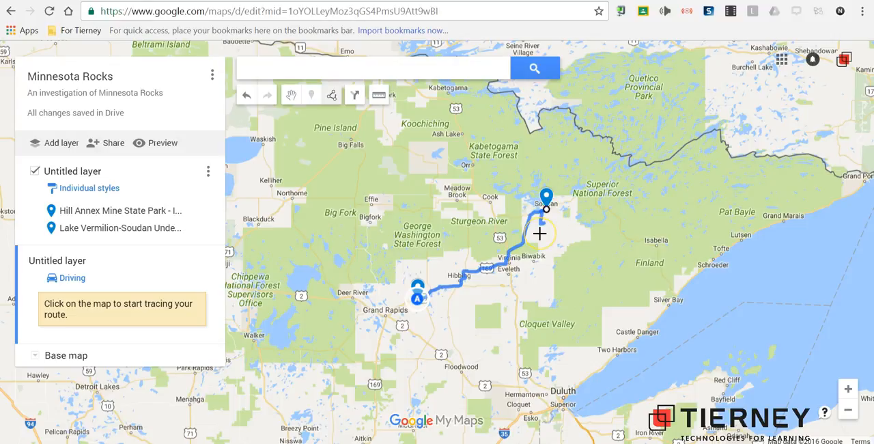
{"action": "left_click", "coordinate": [222, 280]}
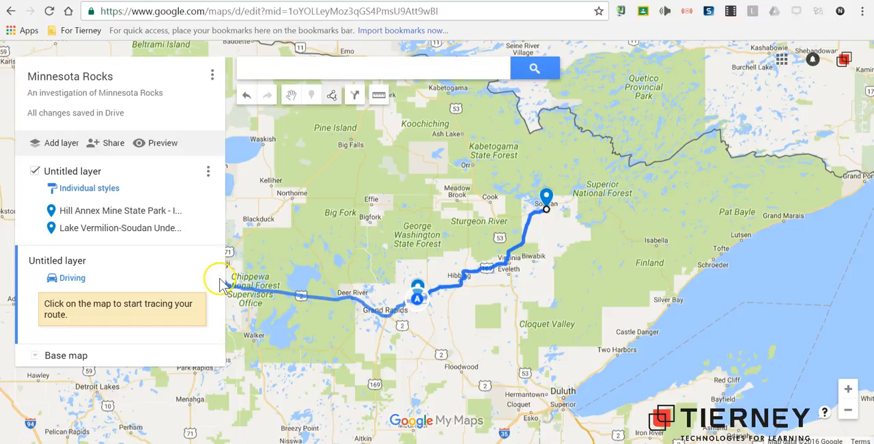
{"action": "left_click", "coordinate": [501, 225]}
{"action": "left_click", "coordinate": [544, 214]}
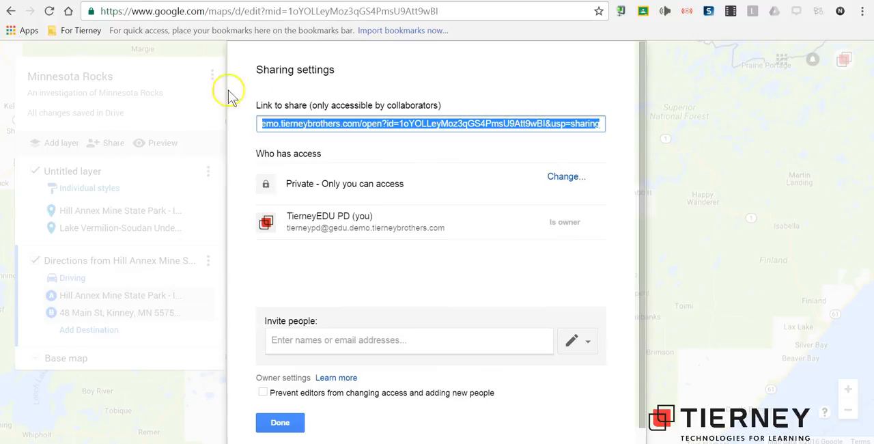
- Change the map's link sharing to "On - Anyone with the link" with "Can view" access and save it
{"action": "left_click", "coordinate": [561, 179]}
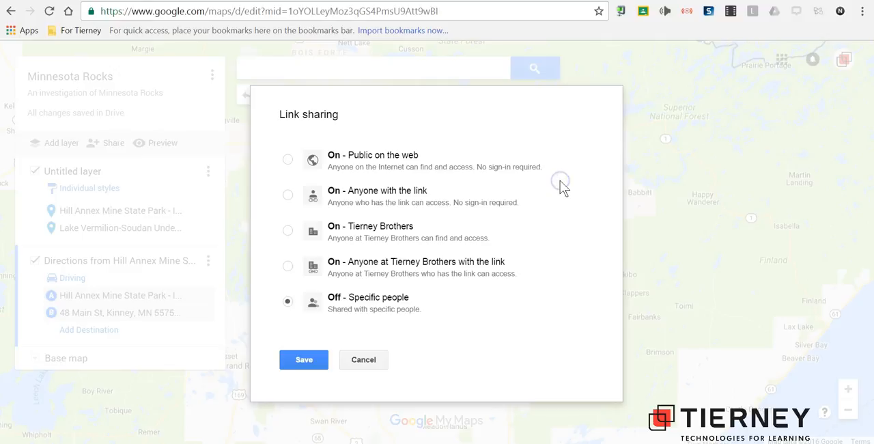
{"action": "left_click", "coordinate": [415, 193]}
{"action": "left_click", "coordinate": [461, 347]}
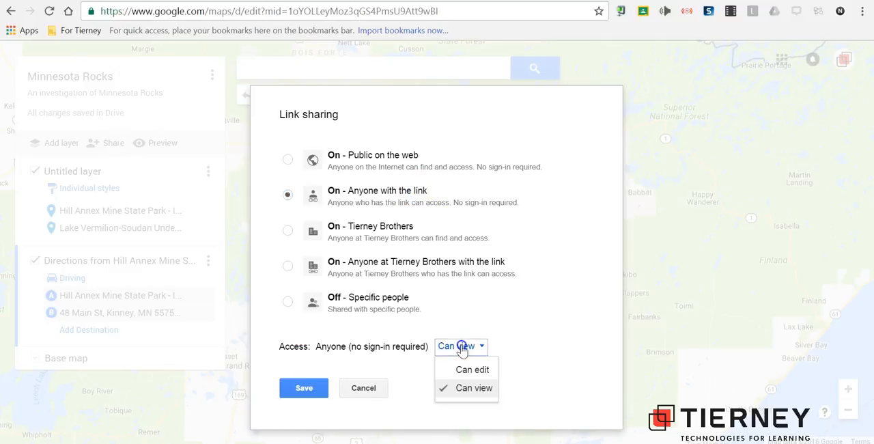
{"action": "left_click", "coordinate": [462, 347]}
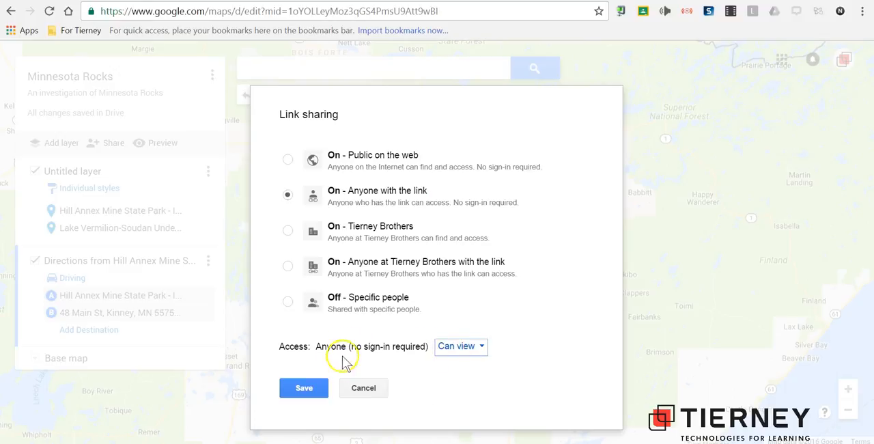
{"action": "left_click", "coordinate": [311, 390]}
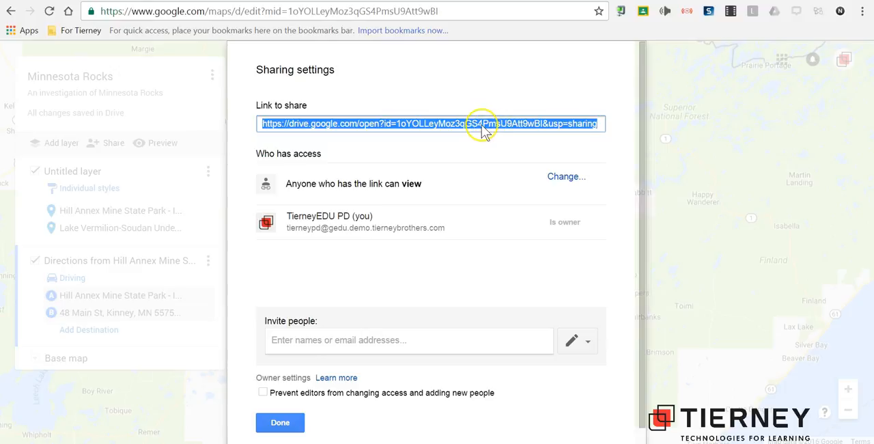
- Copy the map's share link from the sharing settings
{"action": "right_click", "coordinate": [482, 129]}
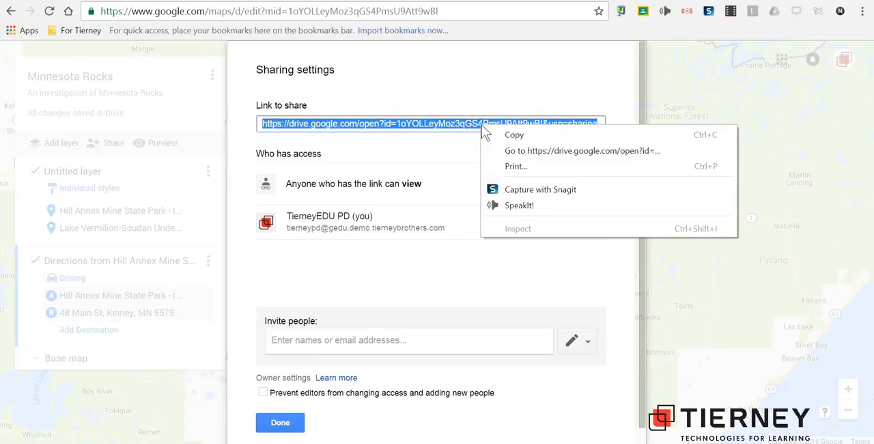